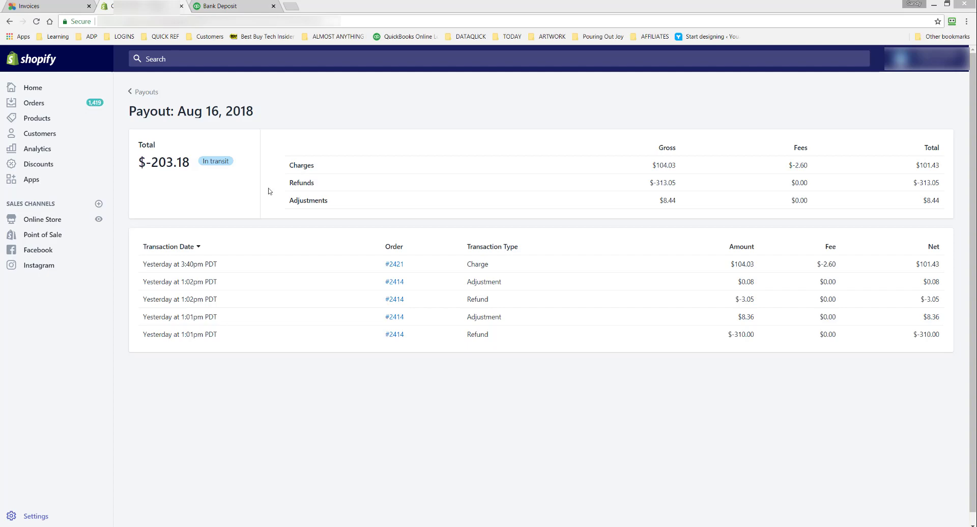
- Compare the Aug 16, 2018 Shopify payout's total and transaction amounts with the payments listed in the QuickBooks bank deposit
left_click(222, 6)
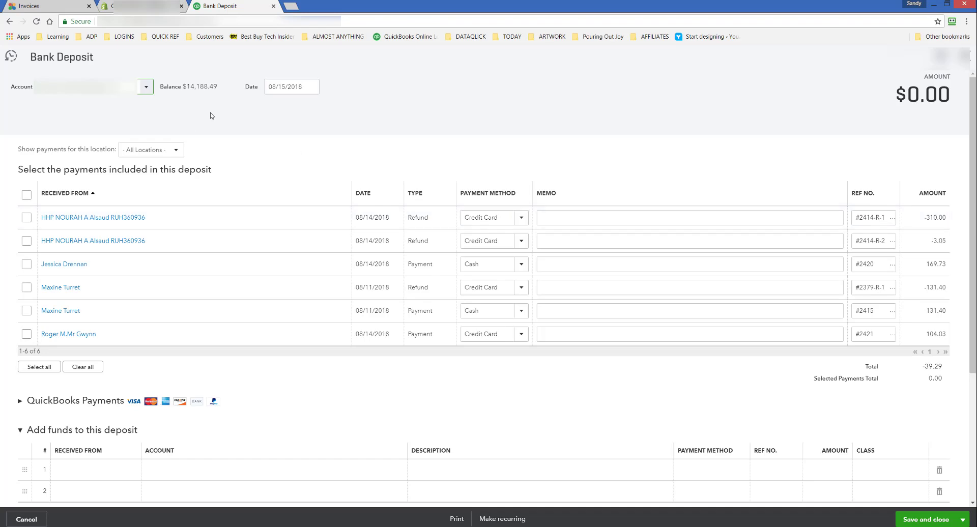
left_click(144, 5)
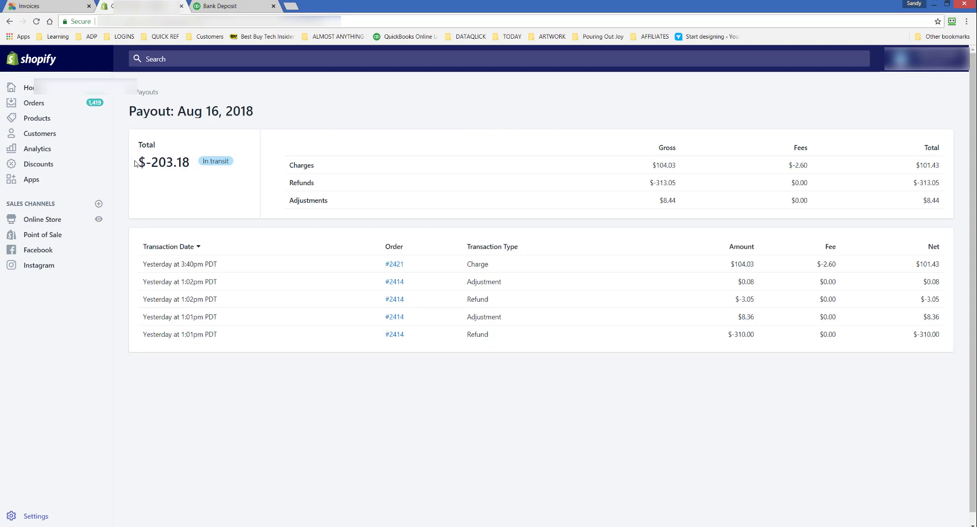
left_click_drag(194, 164, 138, 166)
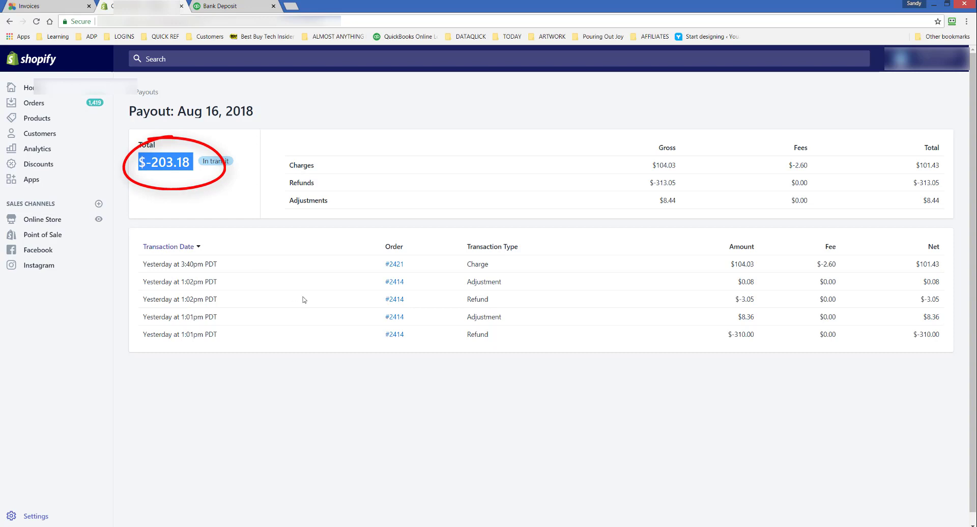
left_click(262, 404)
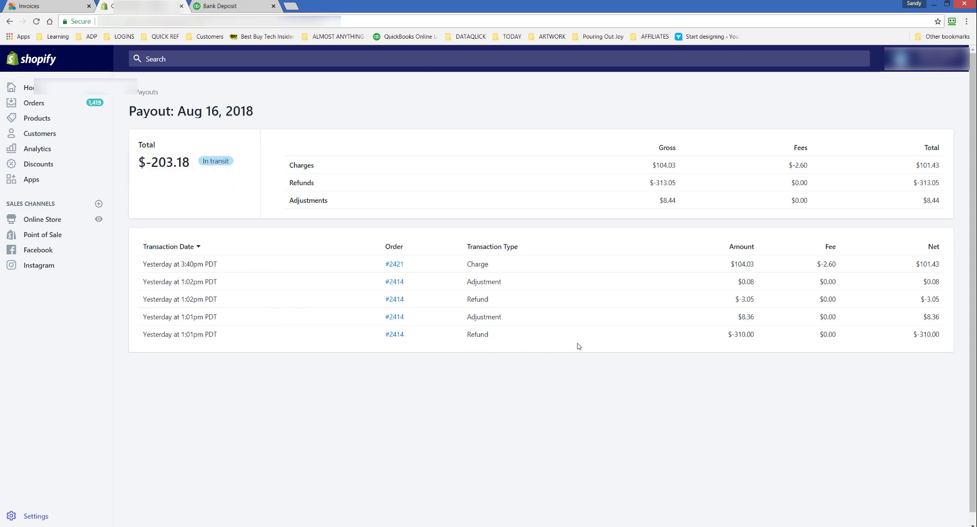
double_click(753, 334)
left_click(602, 392)
- Switch to QuickBooks, leave the open bank deposit without saving and create a new journal entry
left_click(224, 4)
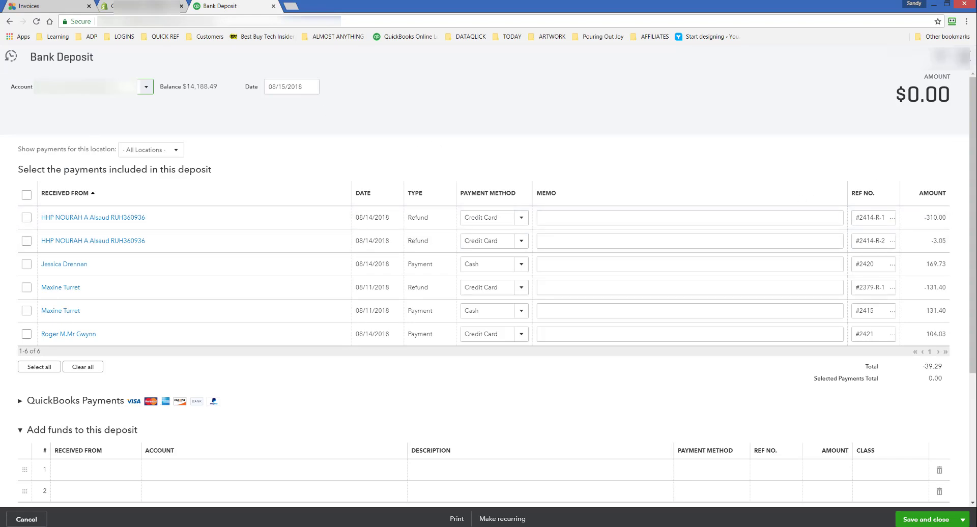
left_click(963, 57)
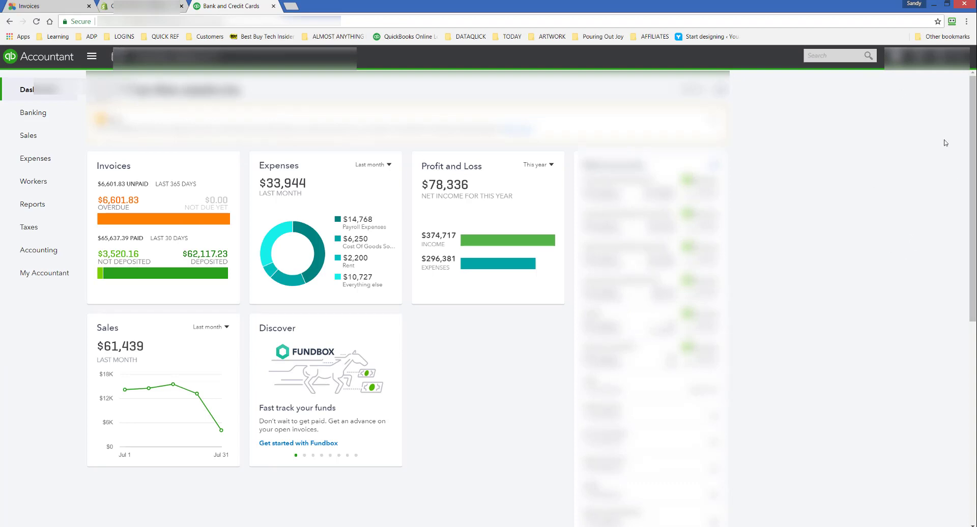
left_click(897, 57)
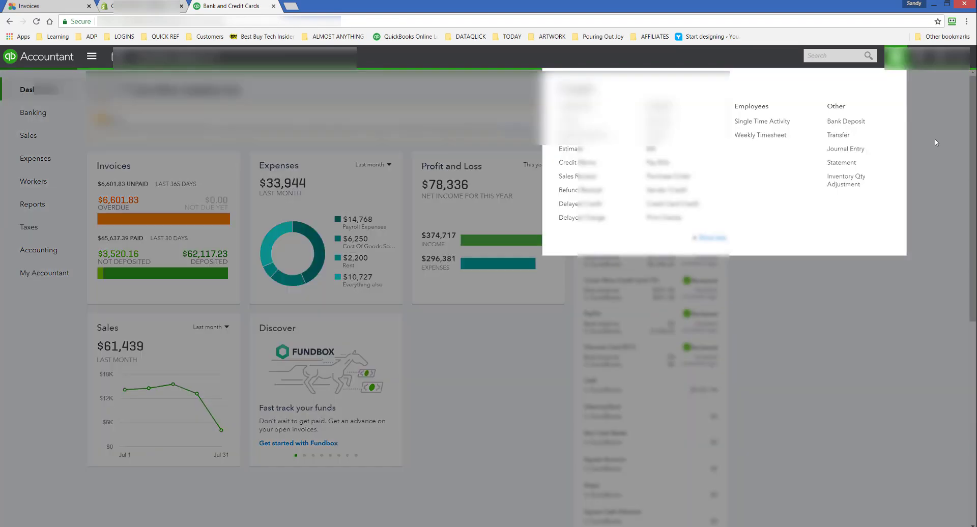
left_click(859, 149)
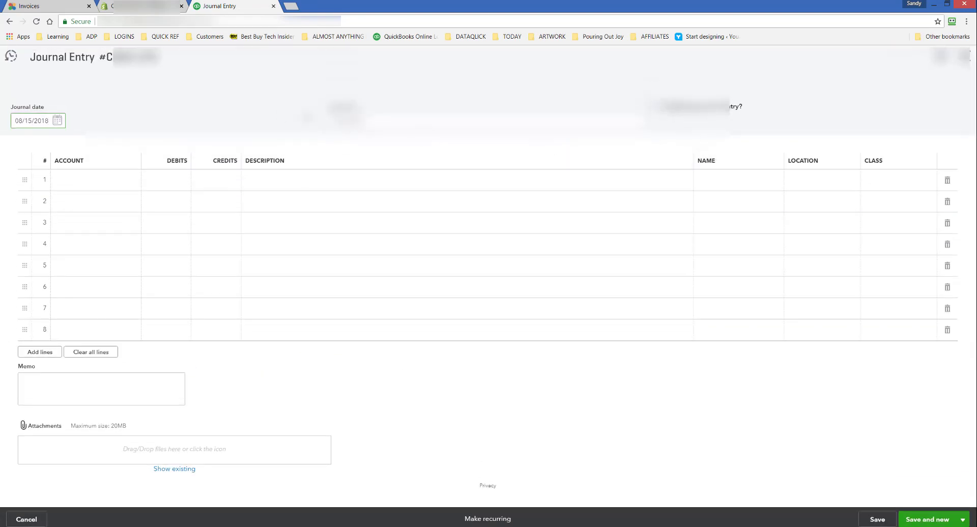
- Set the account of the journal entry's first line to Undeposited Funds
left_click(70, 181)
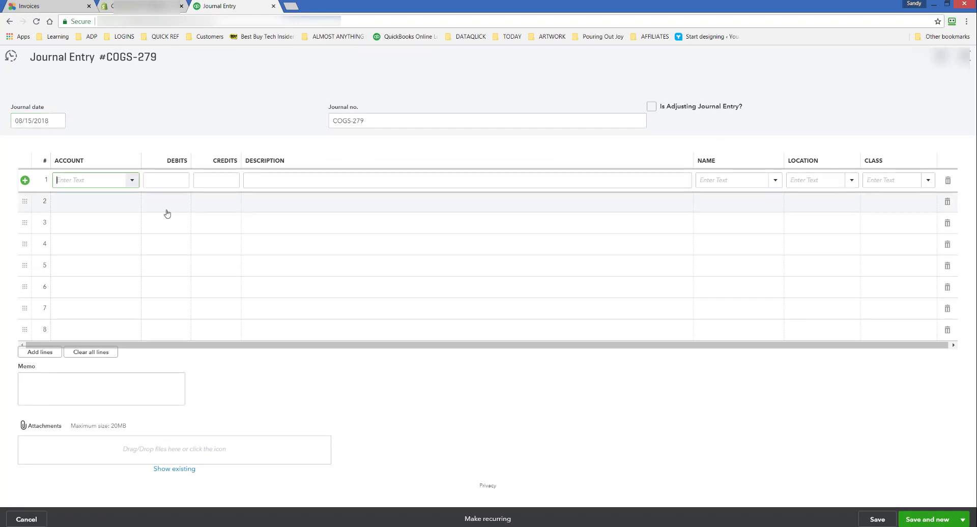
type("un")
type("ds")
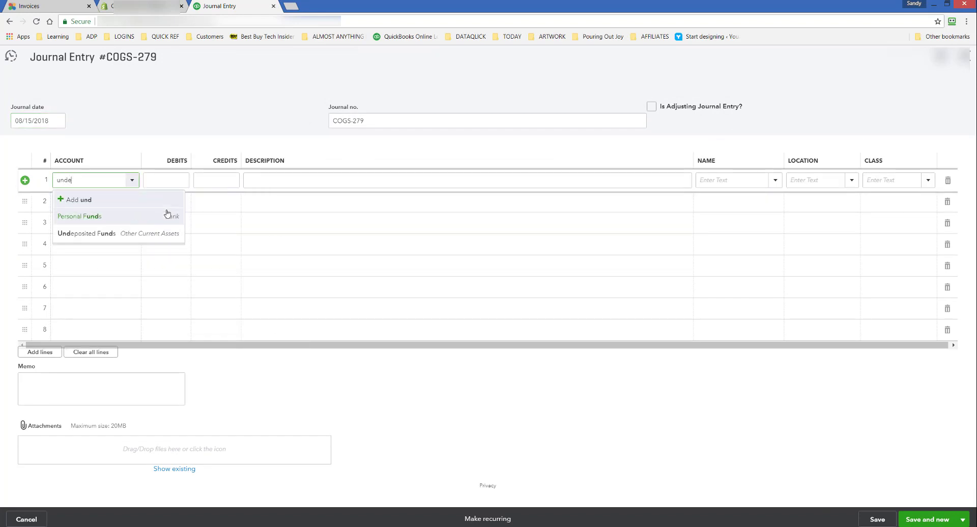
left_click(164, 216)
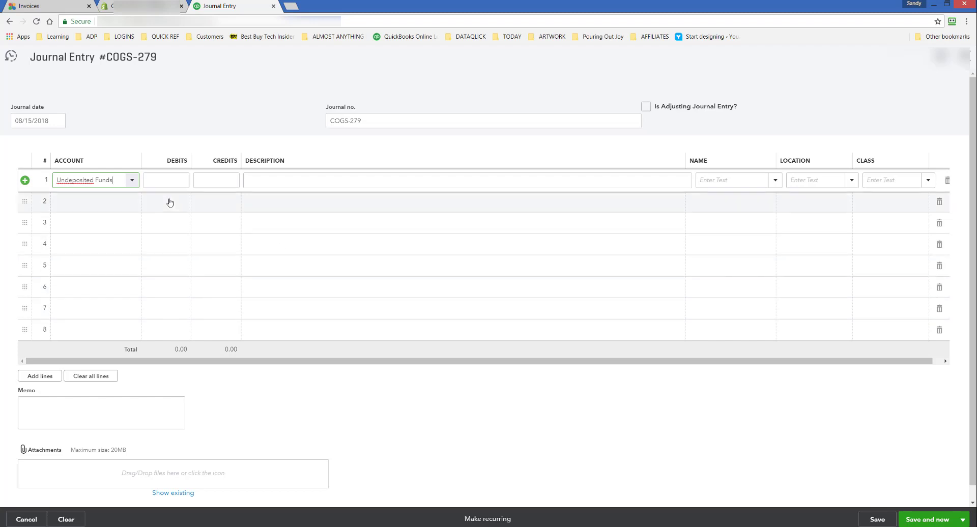
- Enter the Shopify payout total as a positive debit of 203.18 on the Undeposited Funds line and go to the second line
left_click(167, 182)
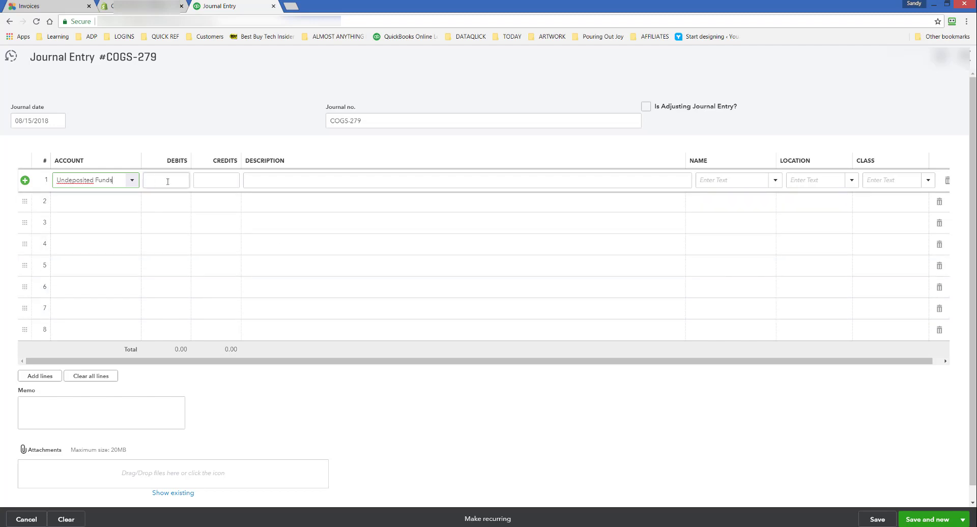
left_click(167, 182)
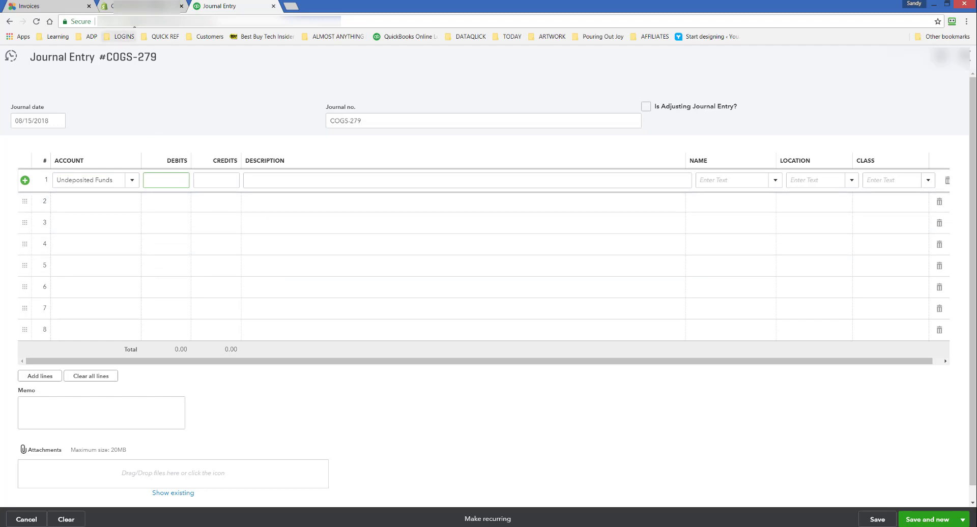
left_click(138, 6)
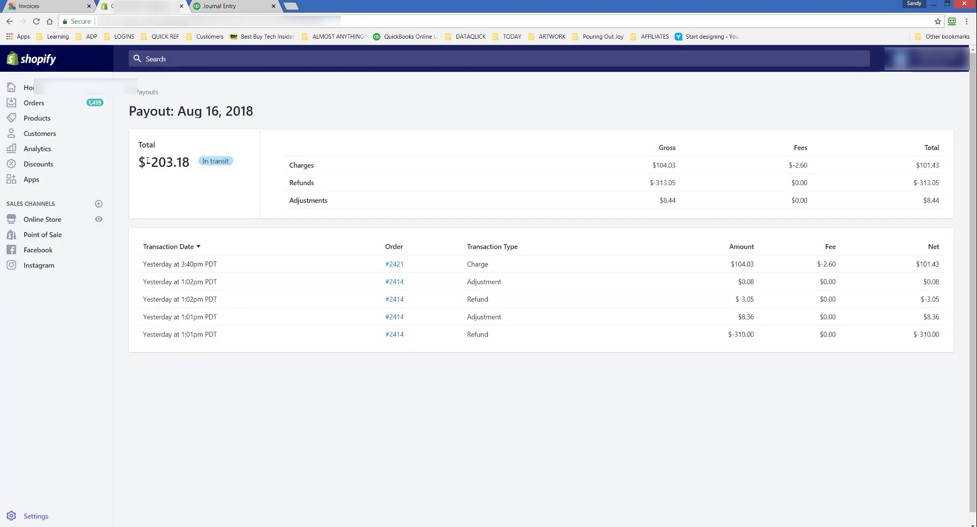
left_click_drag(148, 161, 197, 168)
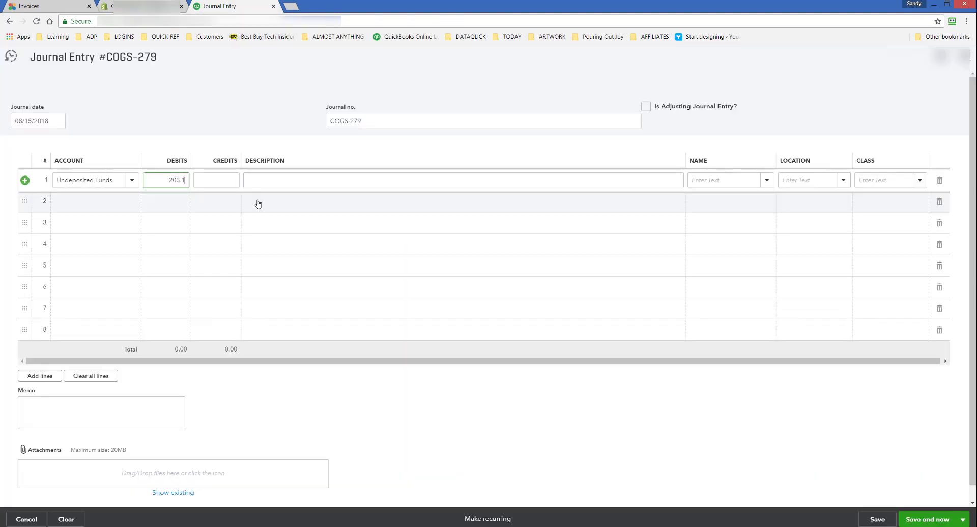
type("8")
left_click(258, 204)
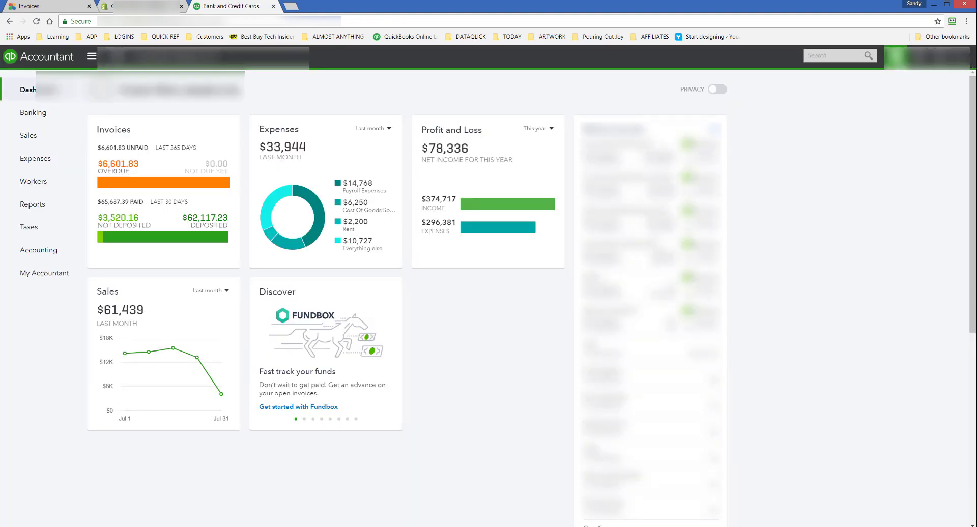
- Create a new bank deposit and include the 203.18 journal entry in it
left_click(897, 56)
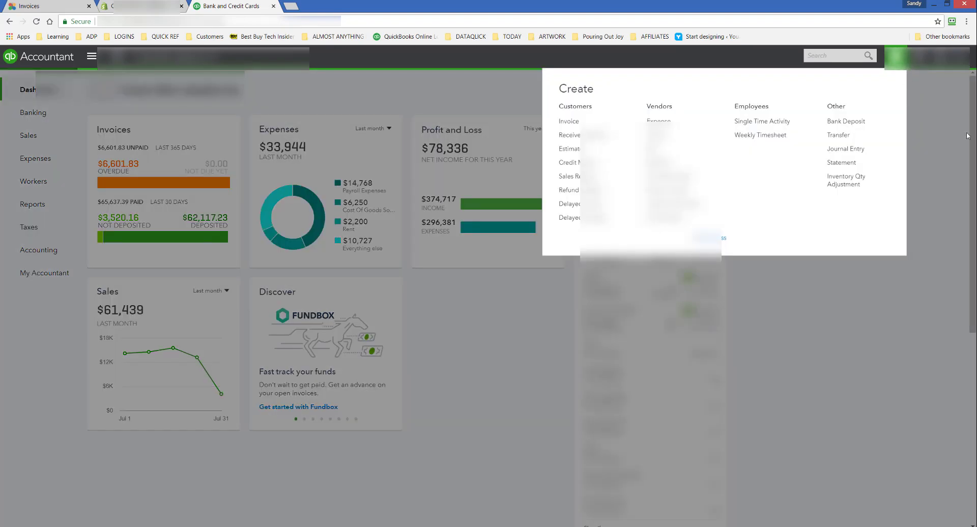
left_click(862, 127)
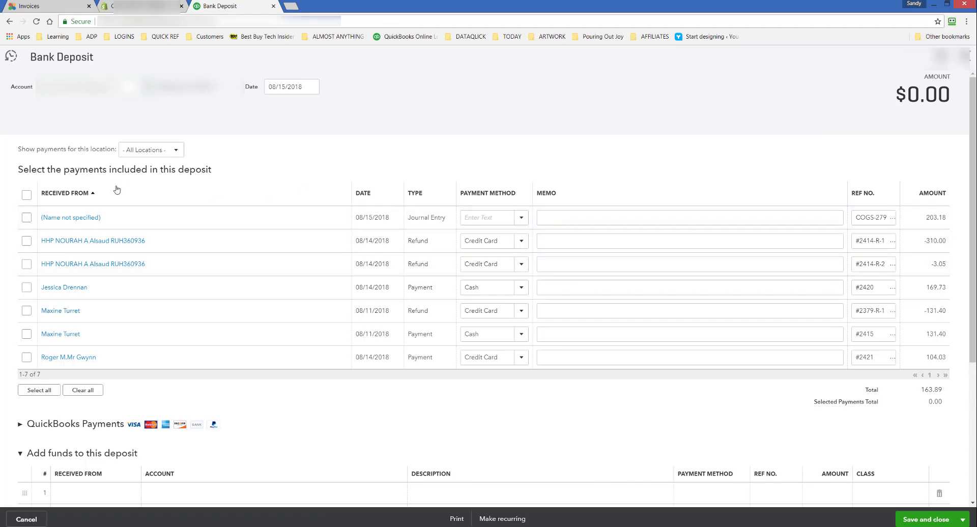
left_click(27, 218)
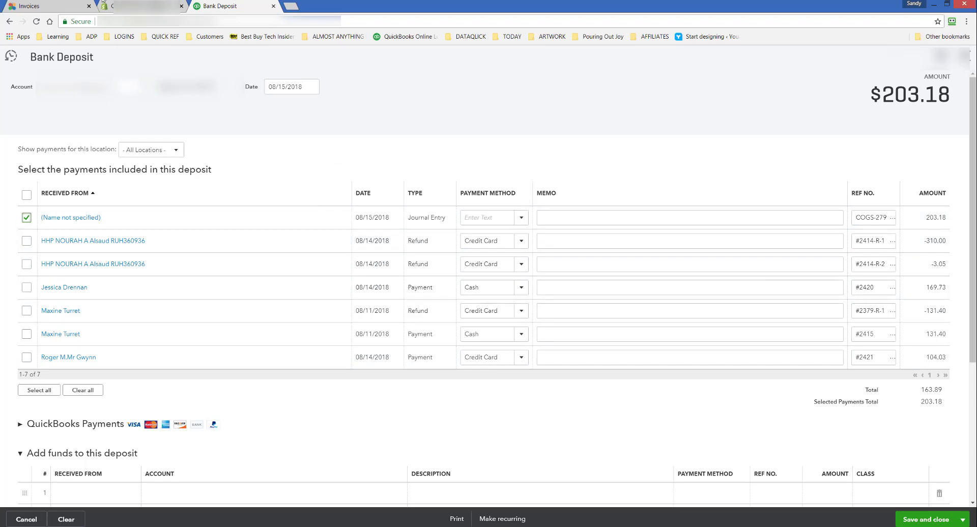
- Following the Shopify payout's transactions, include the 104.03 payment and the -310.00 and -3.05 refunds in the QuickBooks deposit
left_click(145, 6)
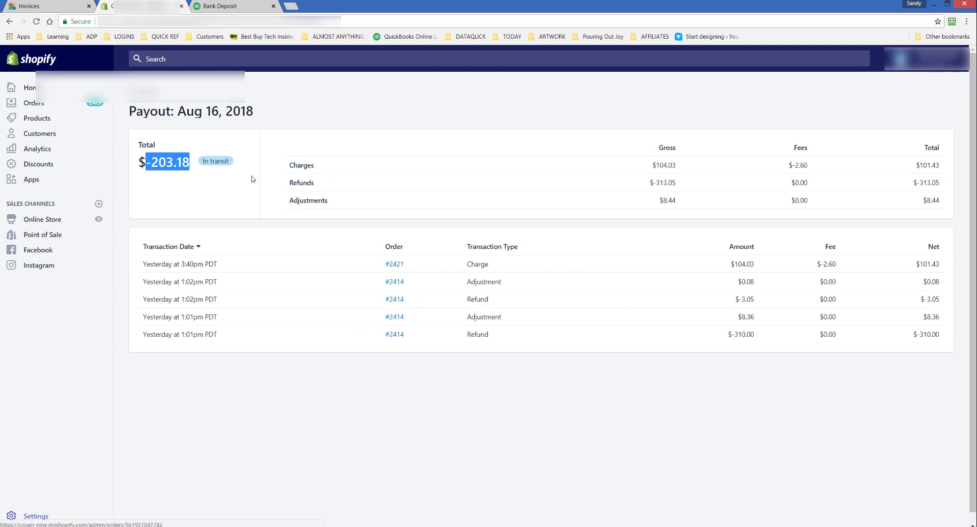
left_click(208, 7)
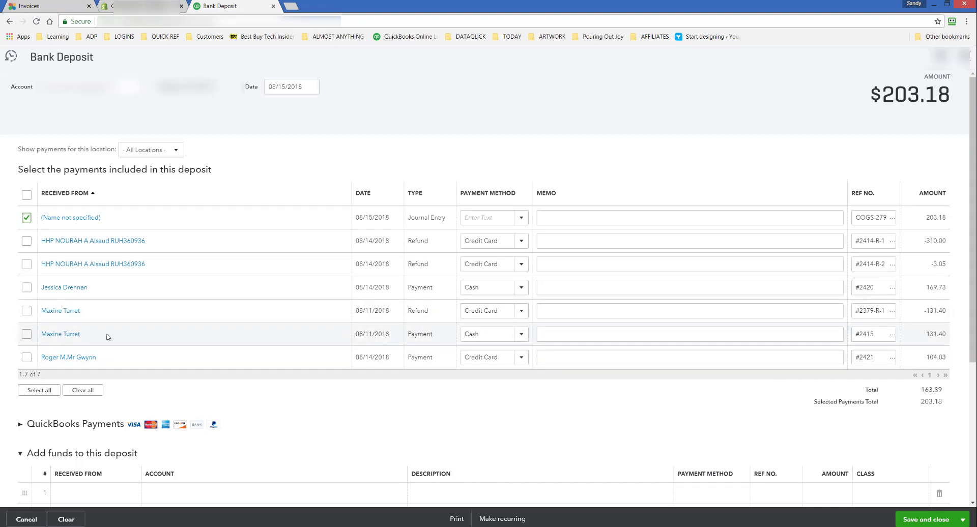
left_click(26, 357)
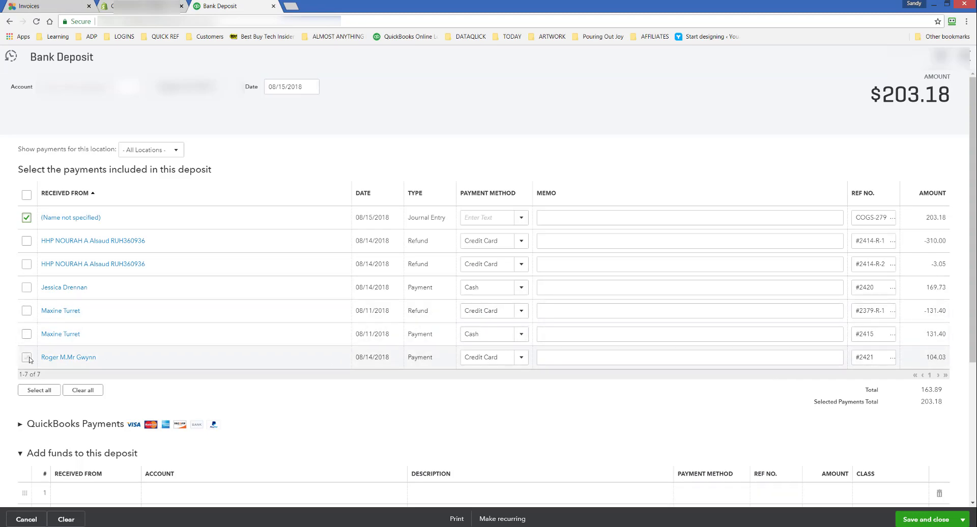
left_click(175, 5)
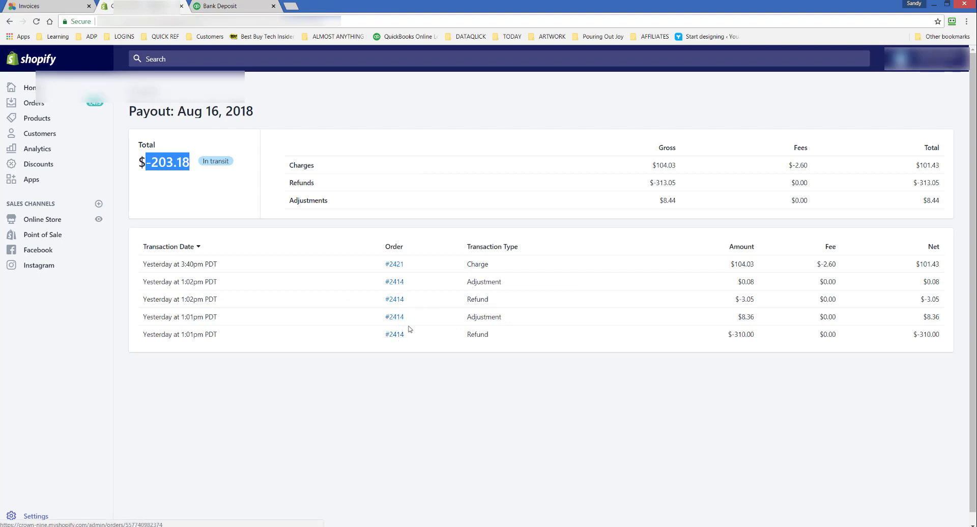
left_click(224, 6)
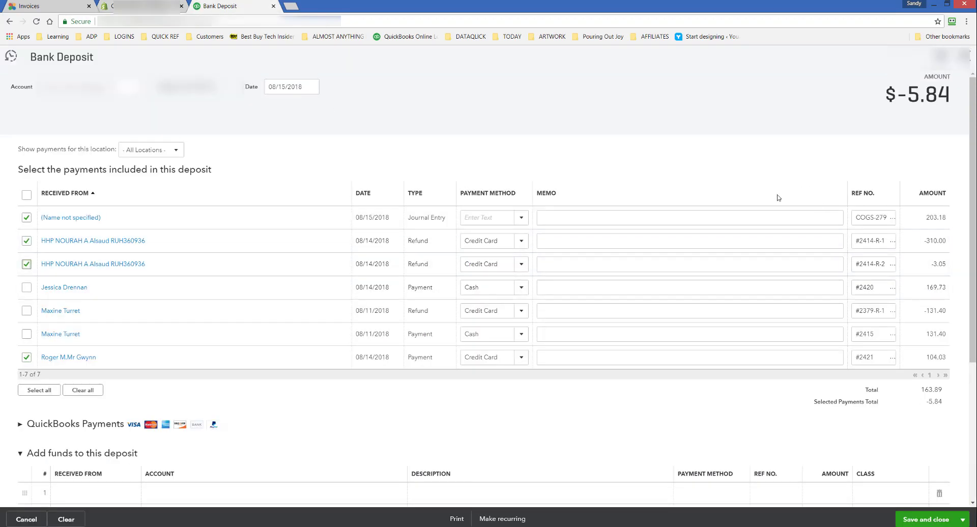
- Examine the deposit's remaining amount against the Shopify payout's adjustments and fees to explain the difference
left_click_drag(902, 93, 956, 101)
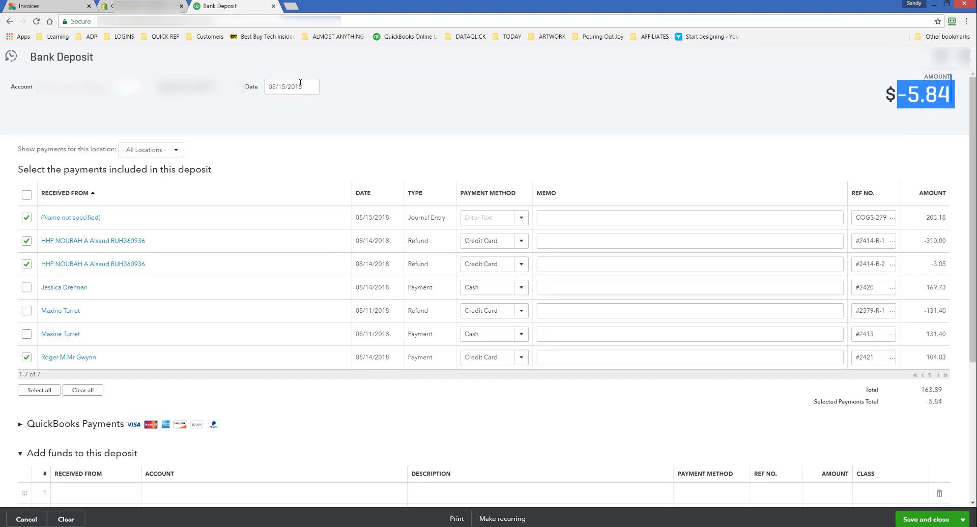
left_click(137, 7)
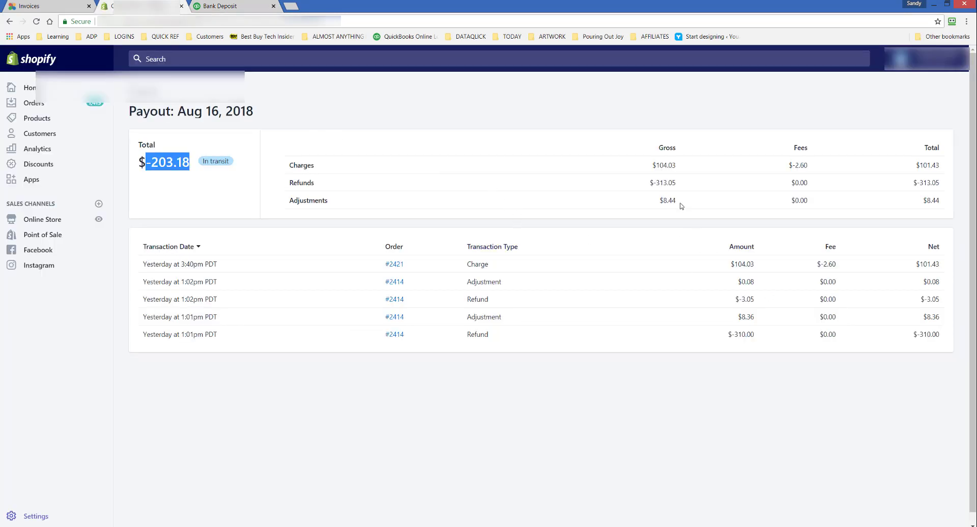
left_click_drag(681, 204, 645, 205)
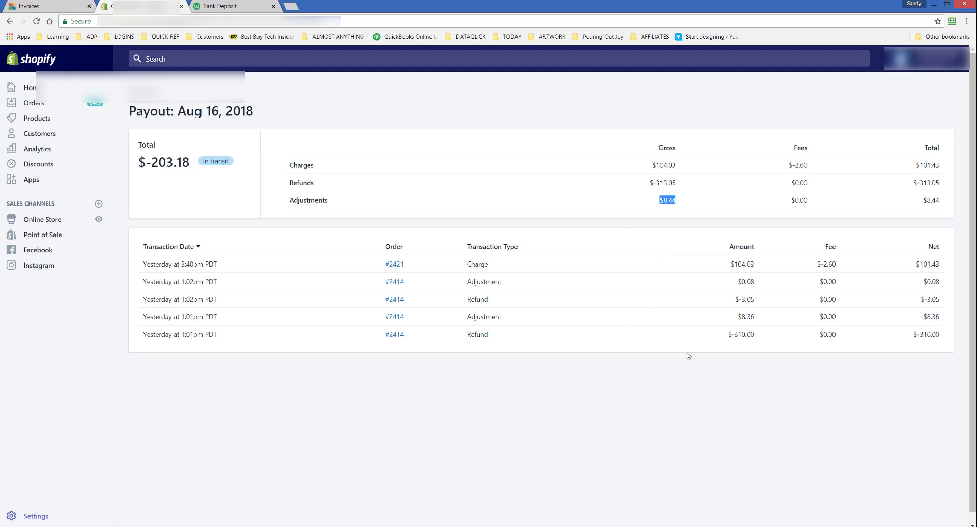
left_click(630, 401)
left_click_drag(684, 204, 656, 203)
left_click_drag(817, 167, 788, 168)
left_click_drag(412, 266, 379, 265)
left_click(636, 420)
- In the QuickBooks deposit, add a funds line of 5.84 to the Merchant Fees sub-account Shopify Fees
left_click(270, 4)
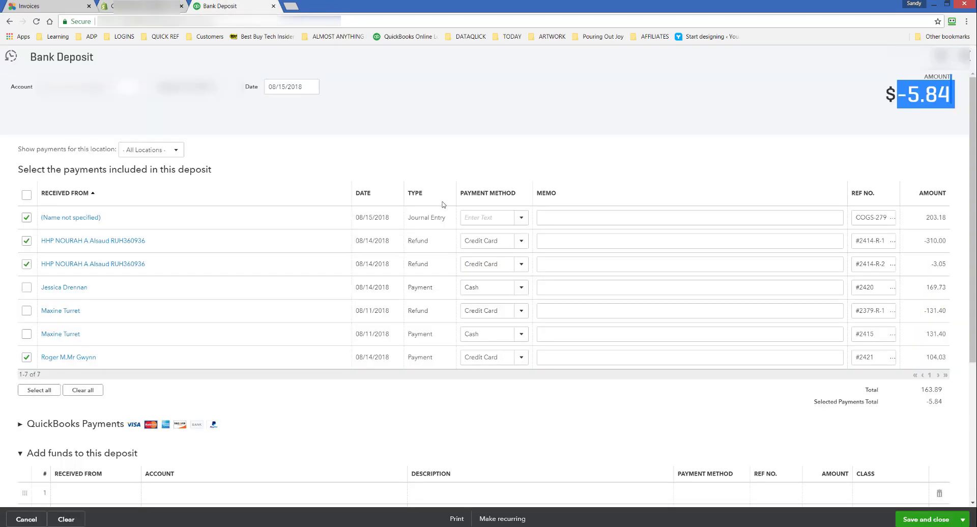
scroll(257, 390, "down", 3)
left_click(186, 357)
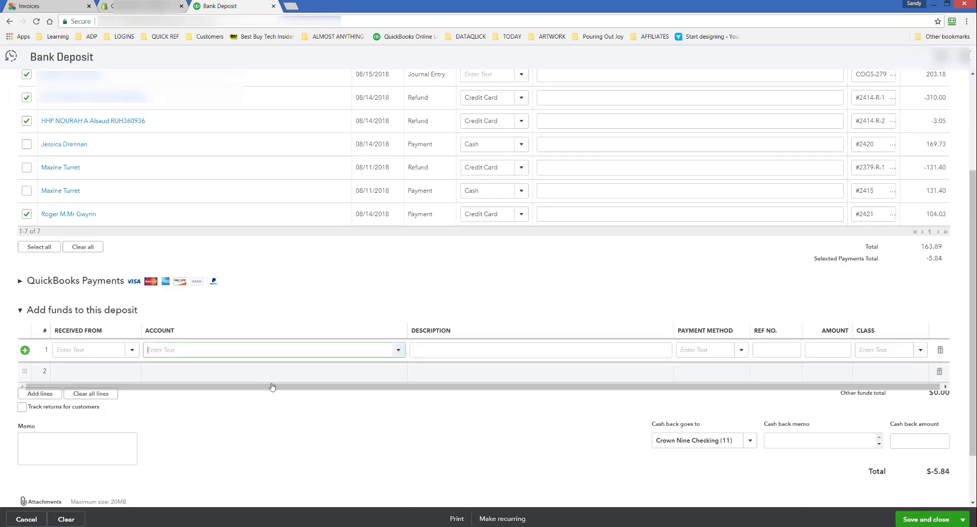
type("fee")
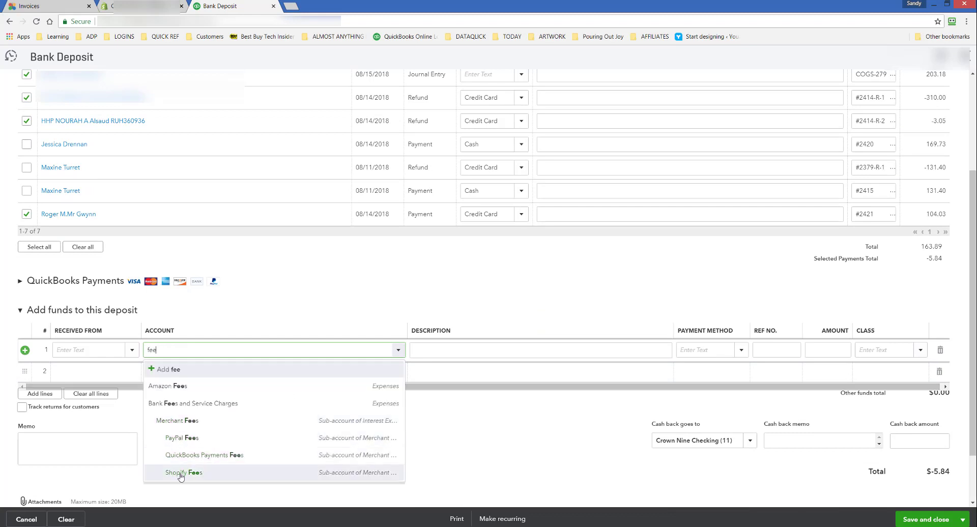
left_click(181, 475)
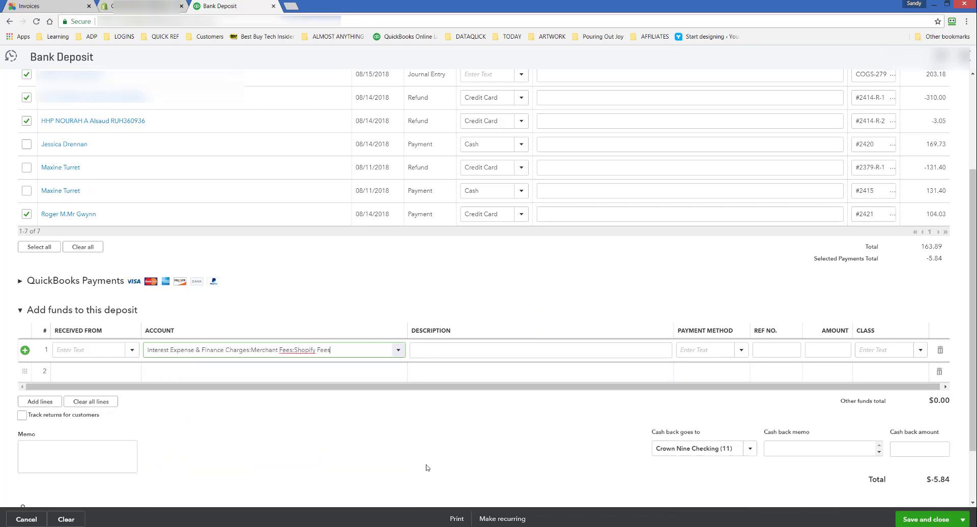
left_click(828, 350)
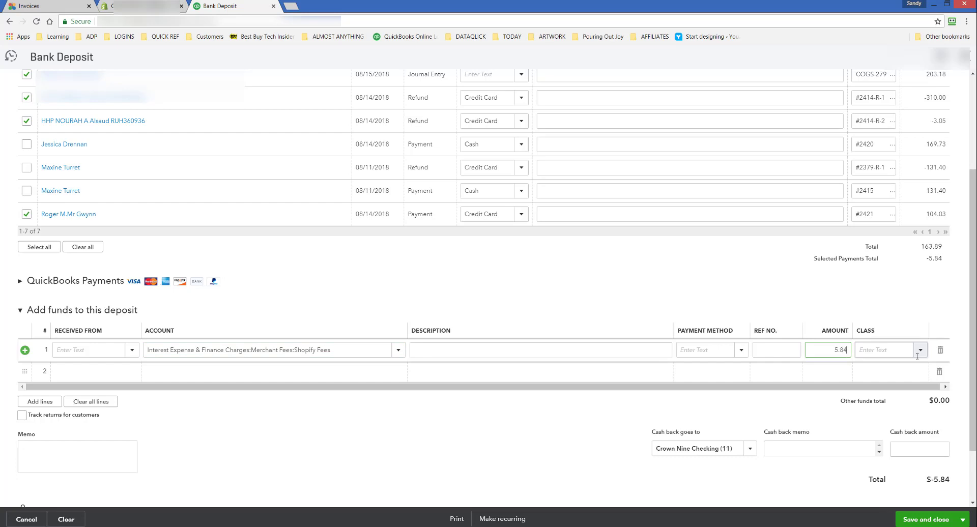
type("5.84")
left_click(922, 473)
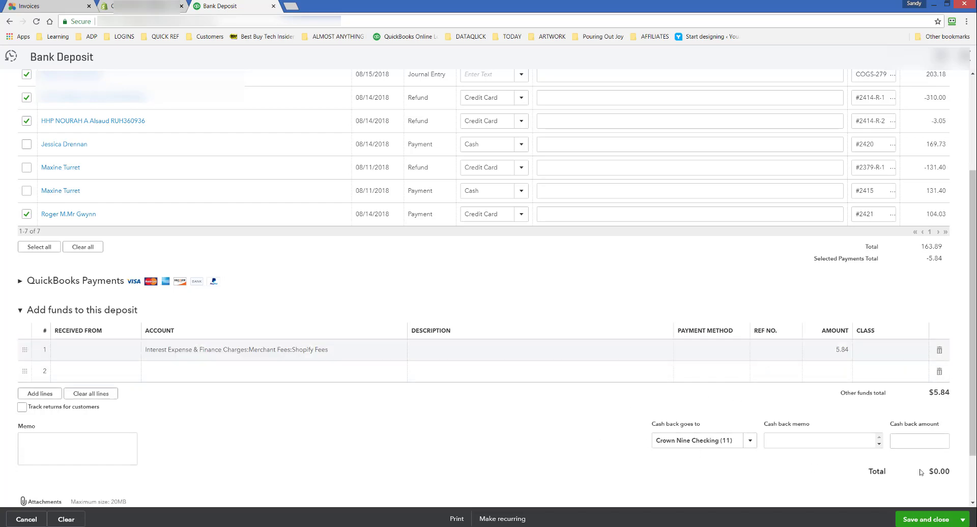
- Review the deposit's total and selected payments, and save and close the bank deposit
scroll(939, 463, "up", 3)
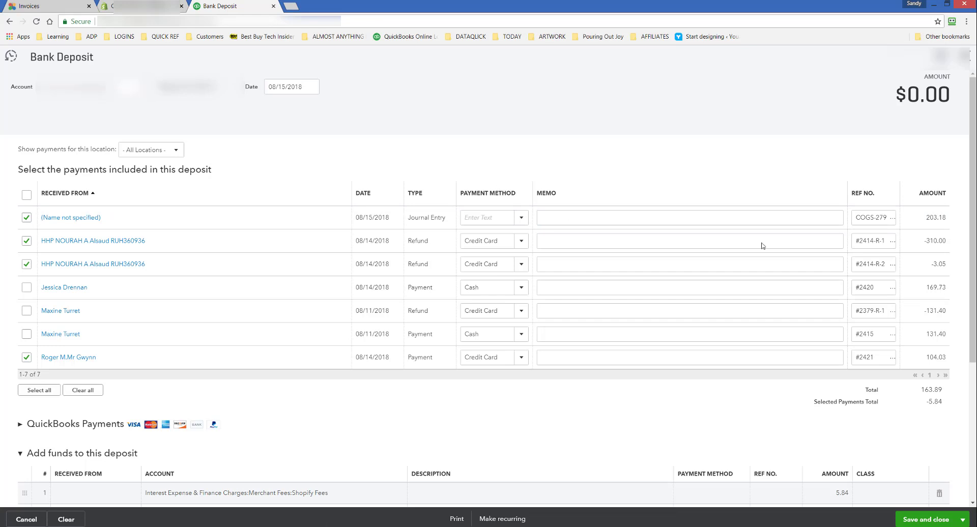
left_click(945, 217)
left_click(926, 519)
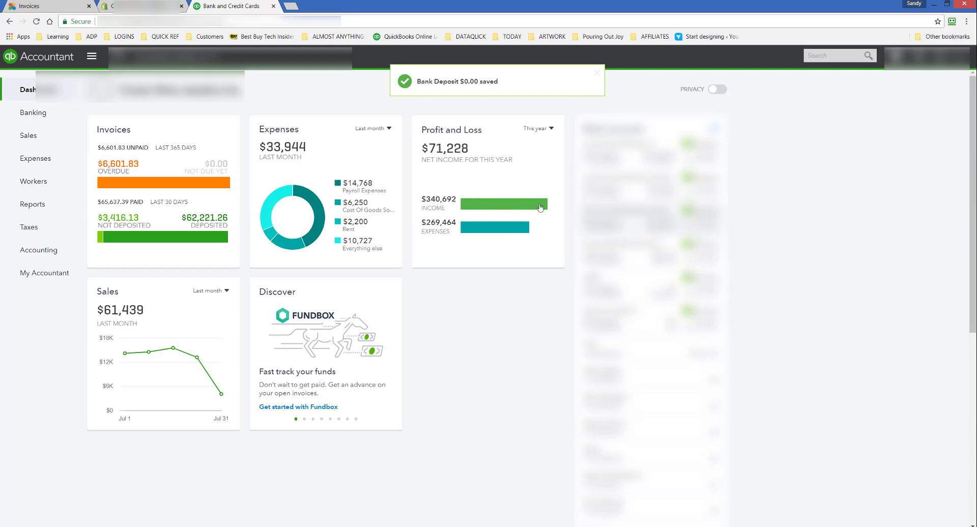
- Check the bank transactions for review in QuickBooks Banking and return to the Shopify payout
left_click(31, 114)
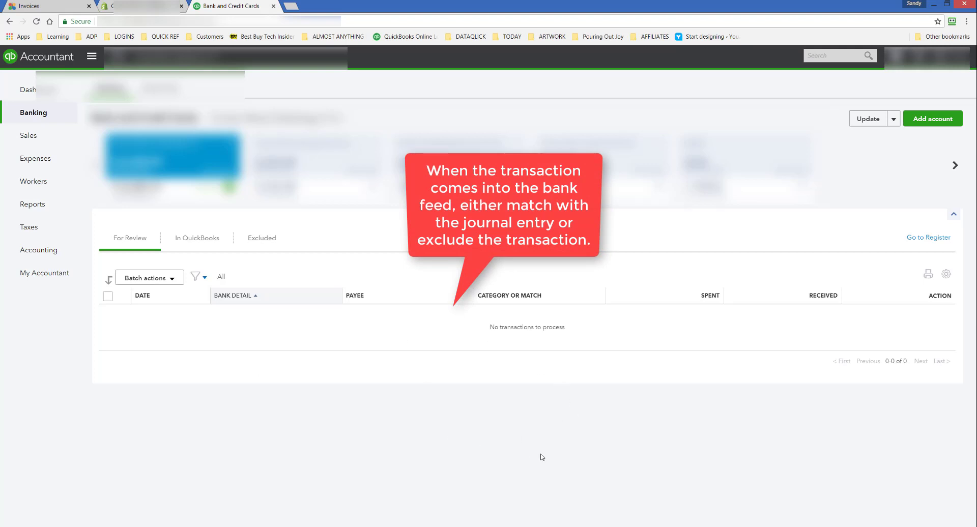
left_click(109, 5)
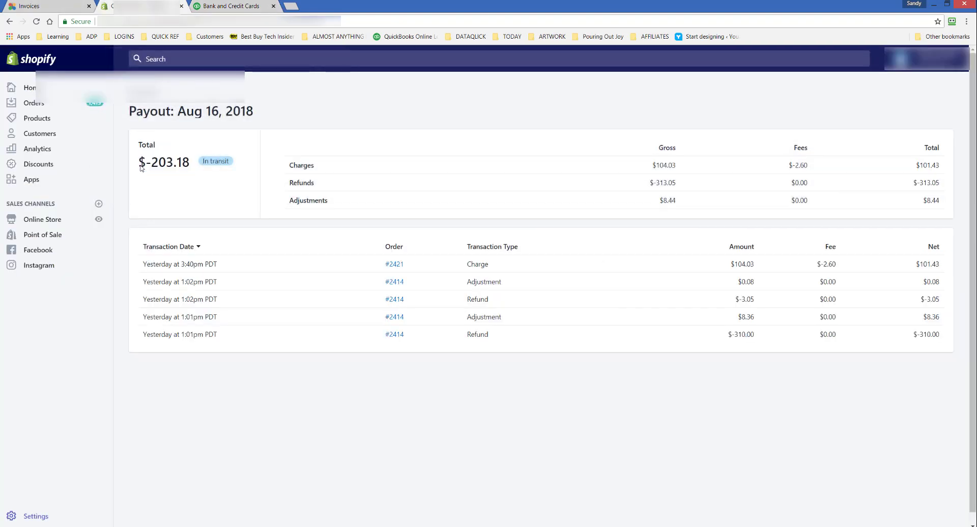